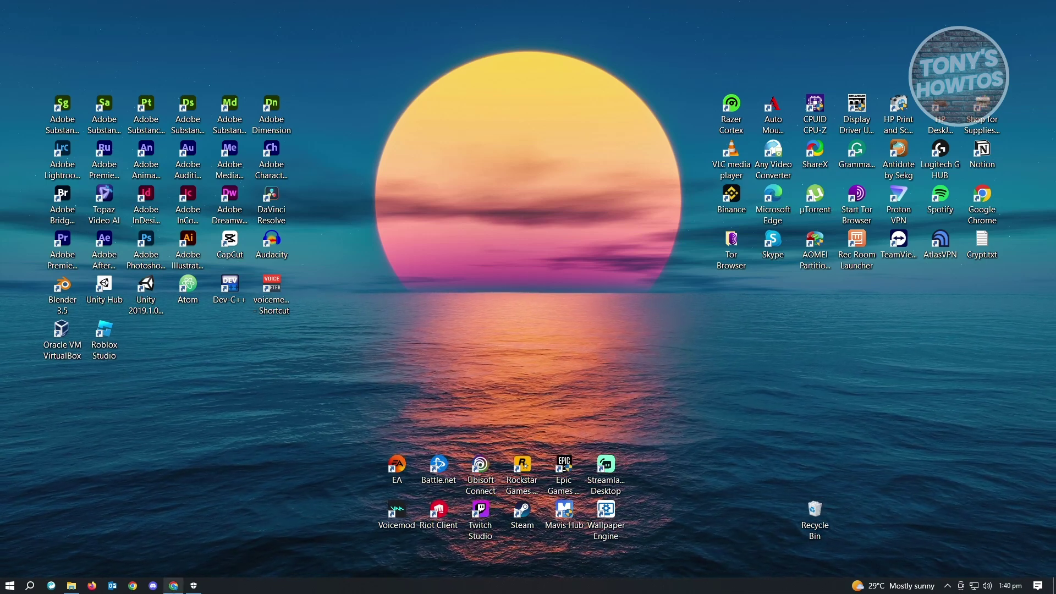
# Search Google for hwinfo and go to the official hwinfo.com site.
pyautogui.click(174, 584)
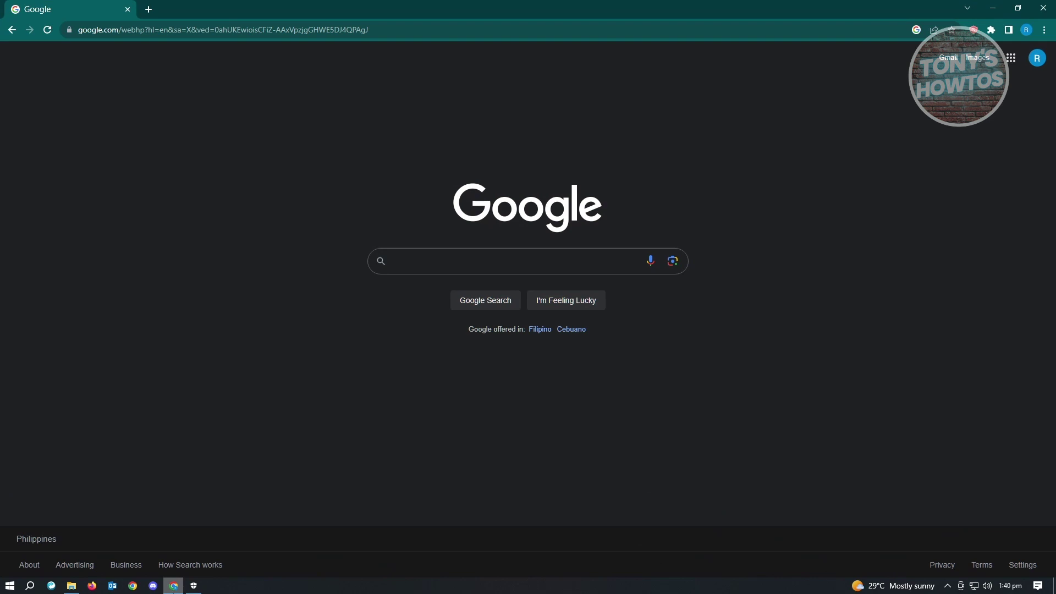
pyautogui.write('hwinfo')
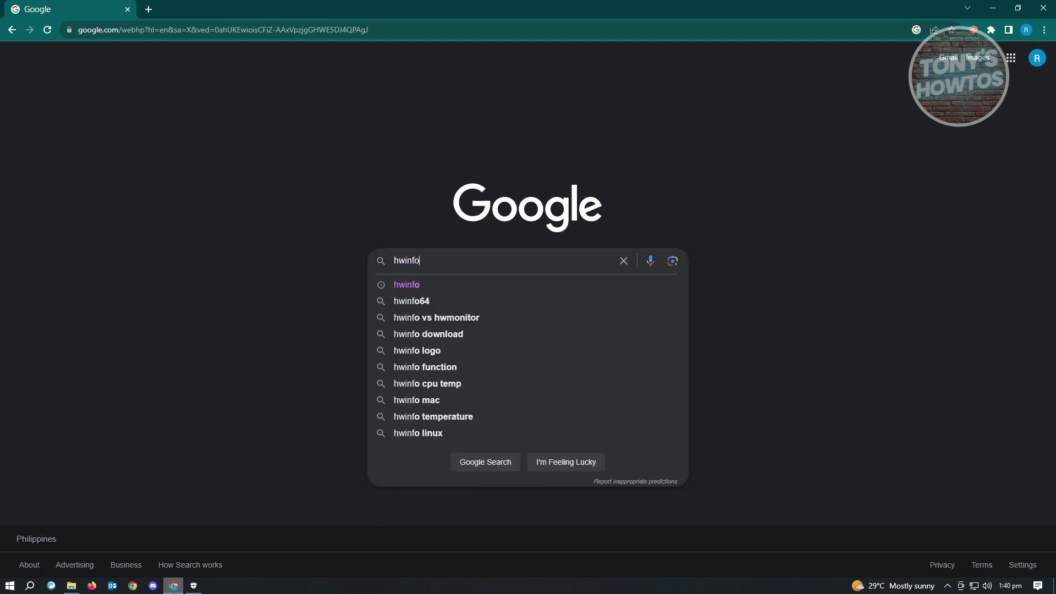
pyautogui.press('Return')
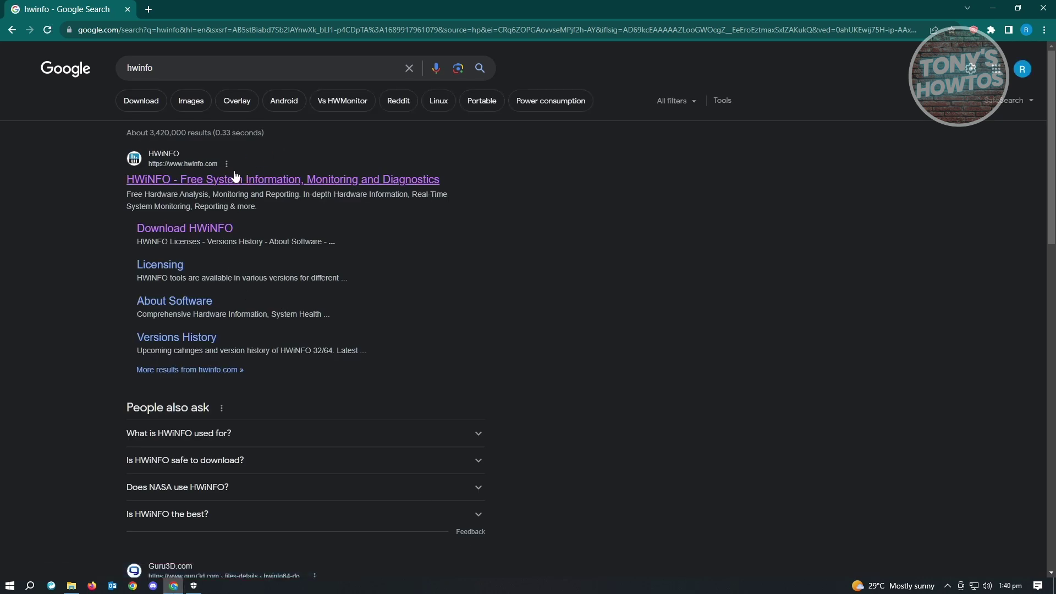
pyautogui.click(202, 184)
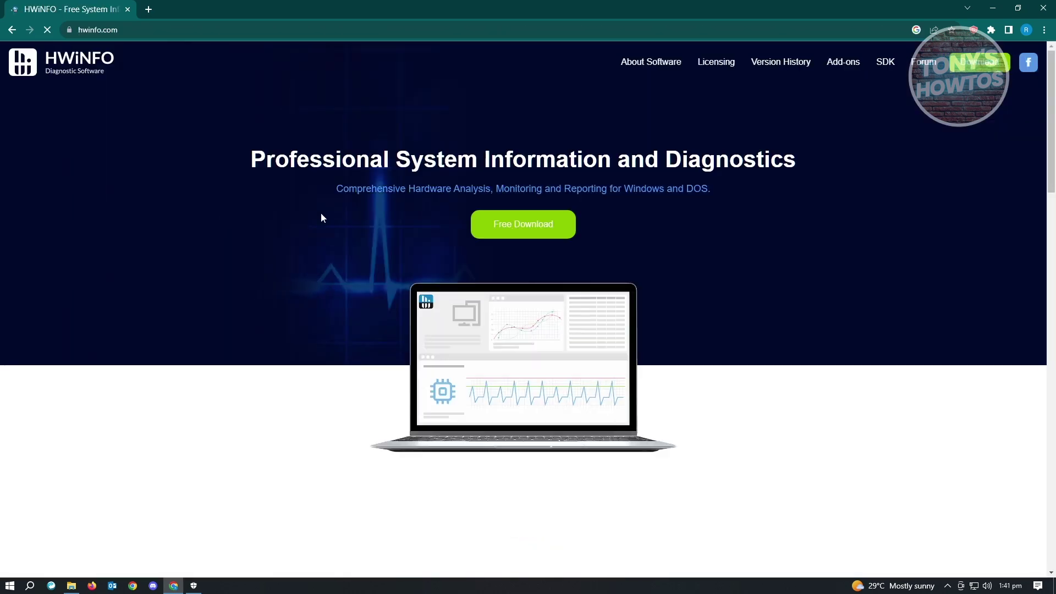
# Go to the download page and review the Installer, Portable and DOS Portable packages.
pyautogui.click(546, 238)
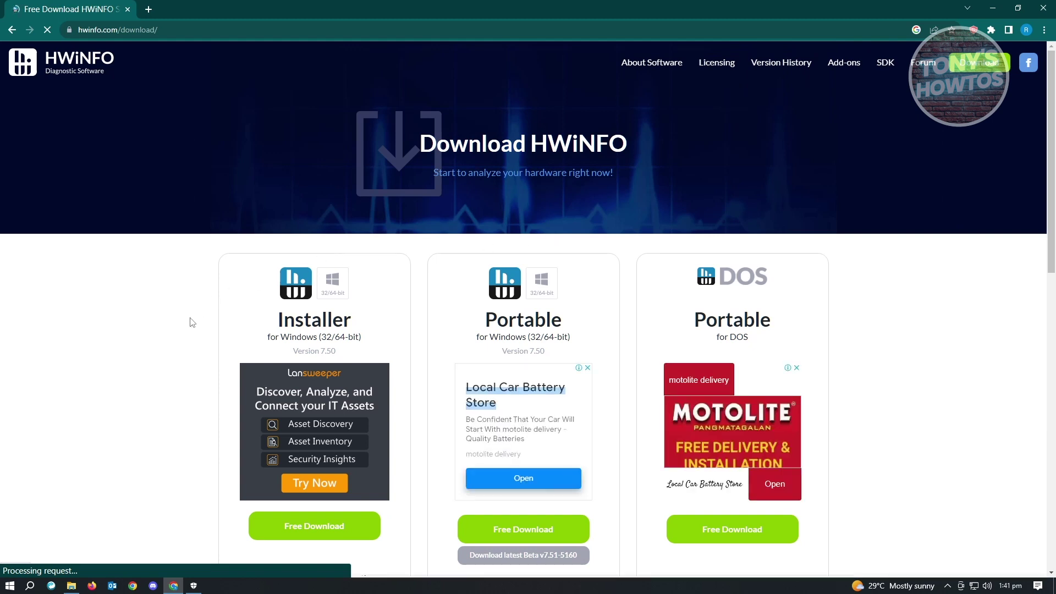
pyautogui.scroll(-1, 576, 371)
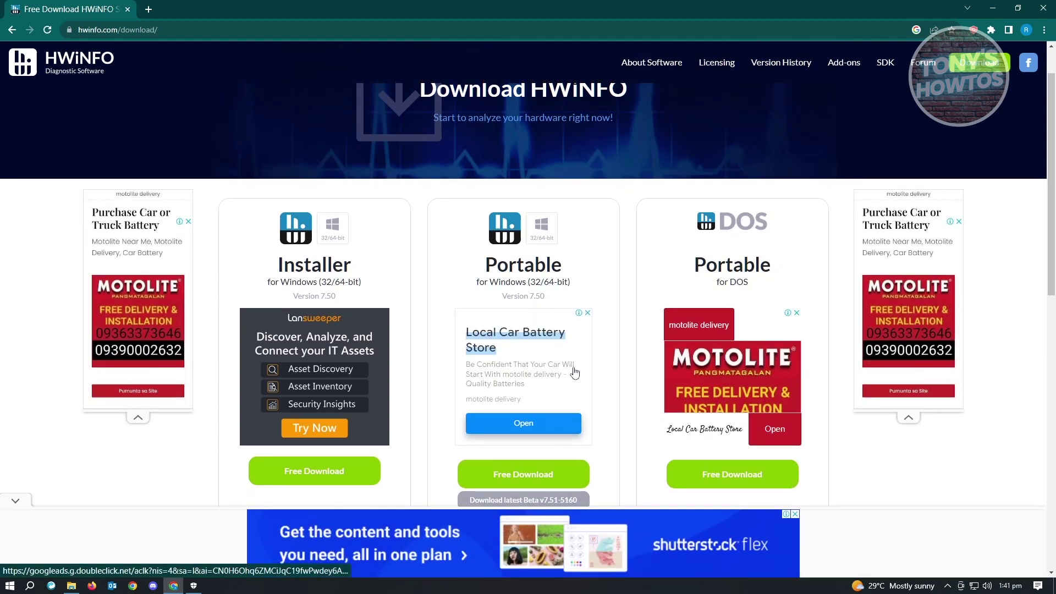
pyautogui.moveTo(283, 265); pyautogui.dragTo(368, 274)
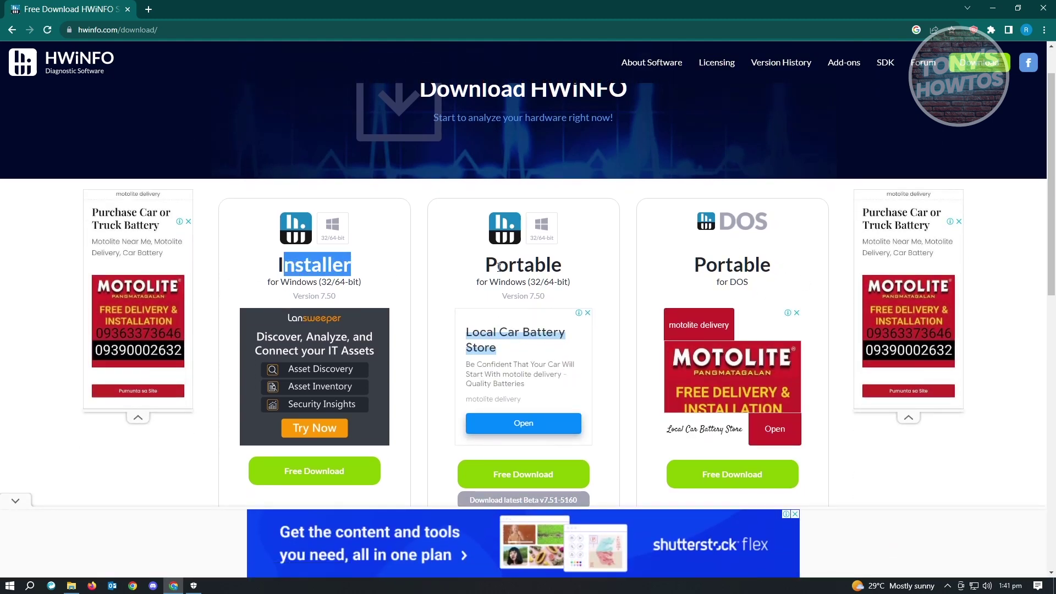
pyautogui.moveTo(509, 266); pyautogui.dragTo(557, 270)
pyautogui.moveTo(692, 272); pyautogui.dragTo(766, 278)
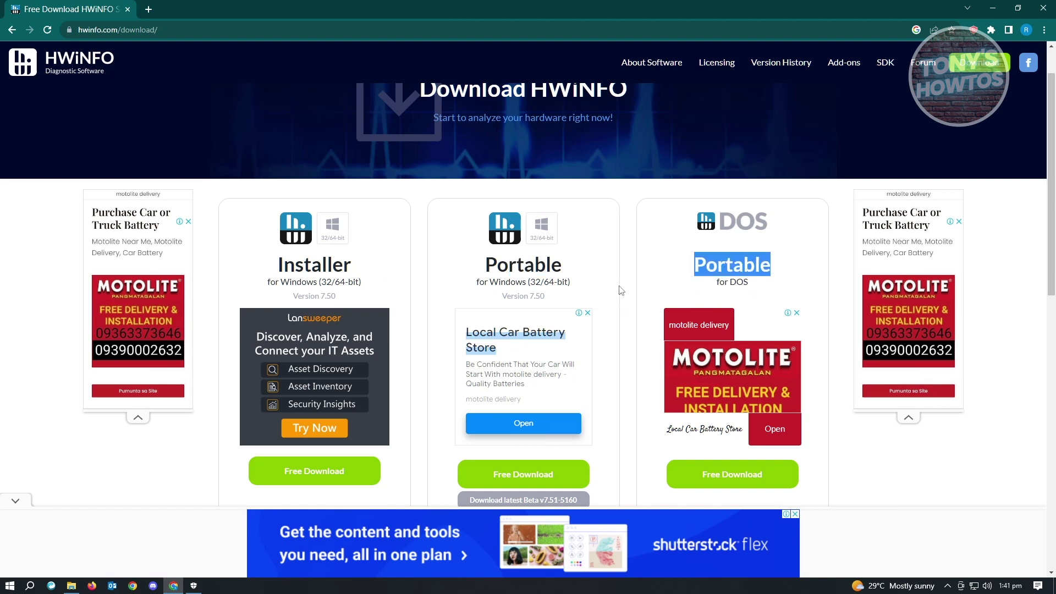
pyautogui.scroll(-1, 620, 290)
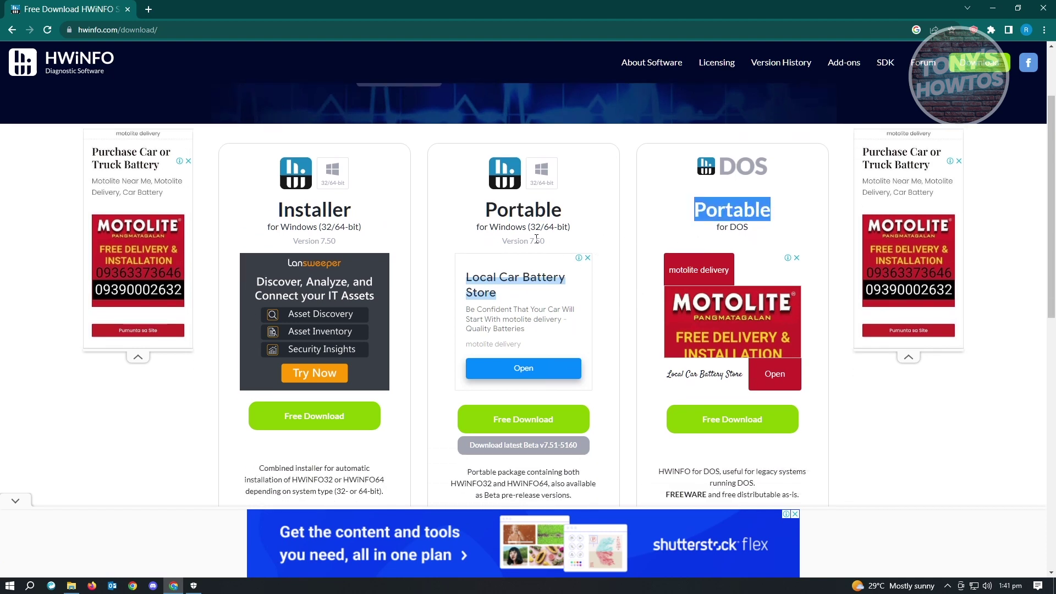
# Download the Portable for Windows (32/64-bit) package from the Local (U.S.) mirror.
pyautogui.moveTo(488, 213); pyautogui.dragTo(583, 229)
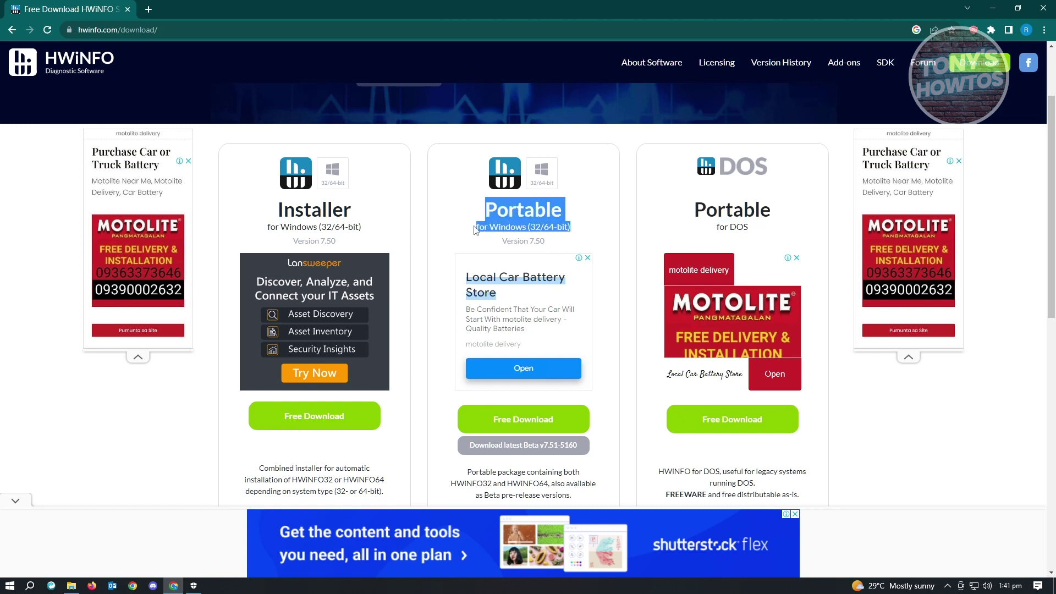
pyautogui.moveTo(485, 208); pyautogui.dragTo(581, 231)
pyautogui.scroll(-1, 586, 231)
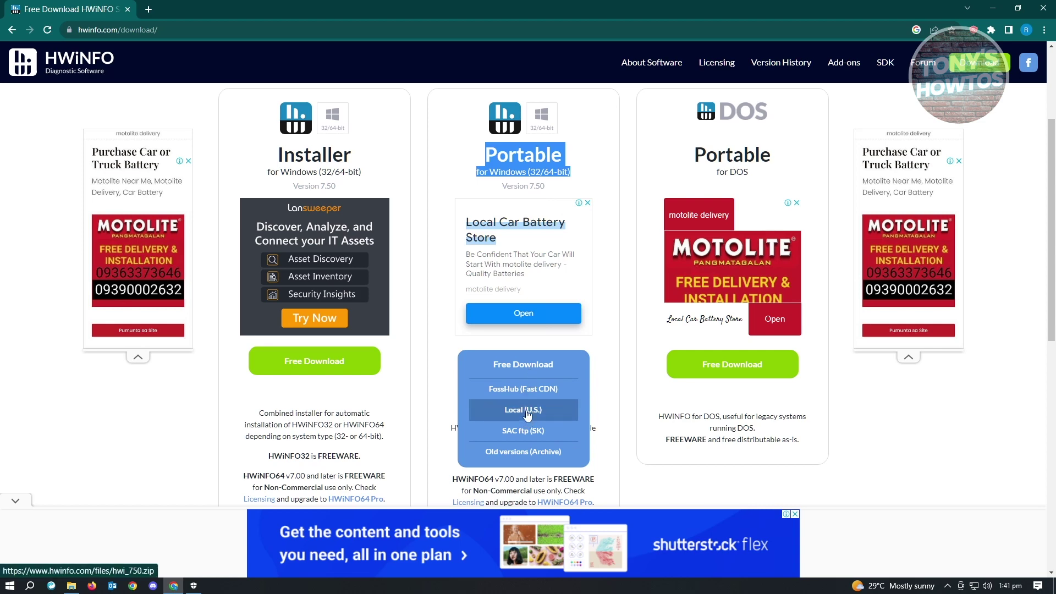
pyautogui.click(527, 410)
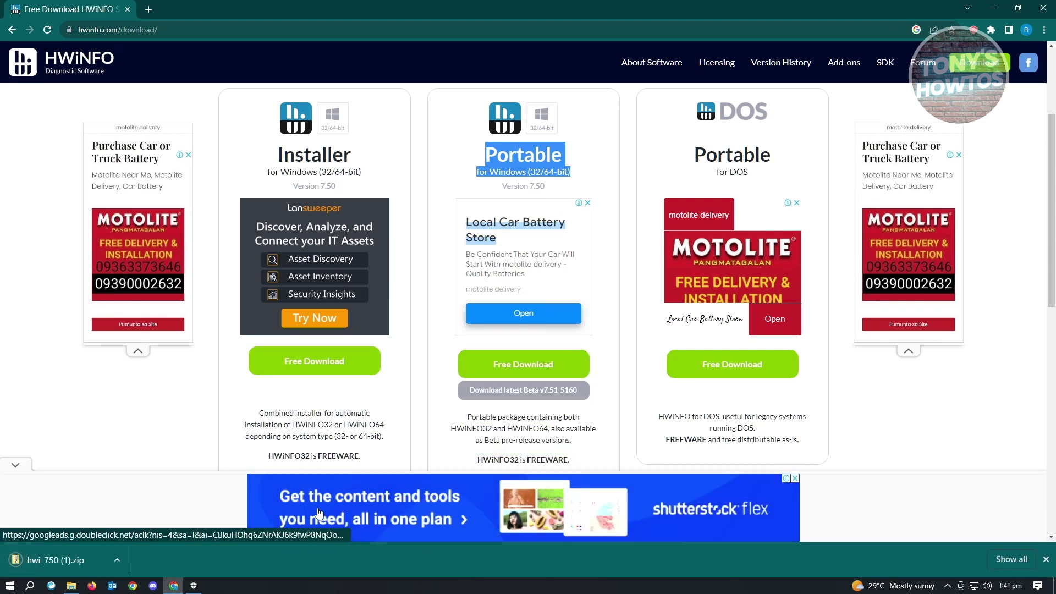
# View the downloaded hwi_750 (1).zip contents in File Explorer over the desktop.
pyautogui.click(28, 562)
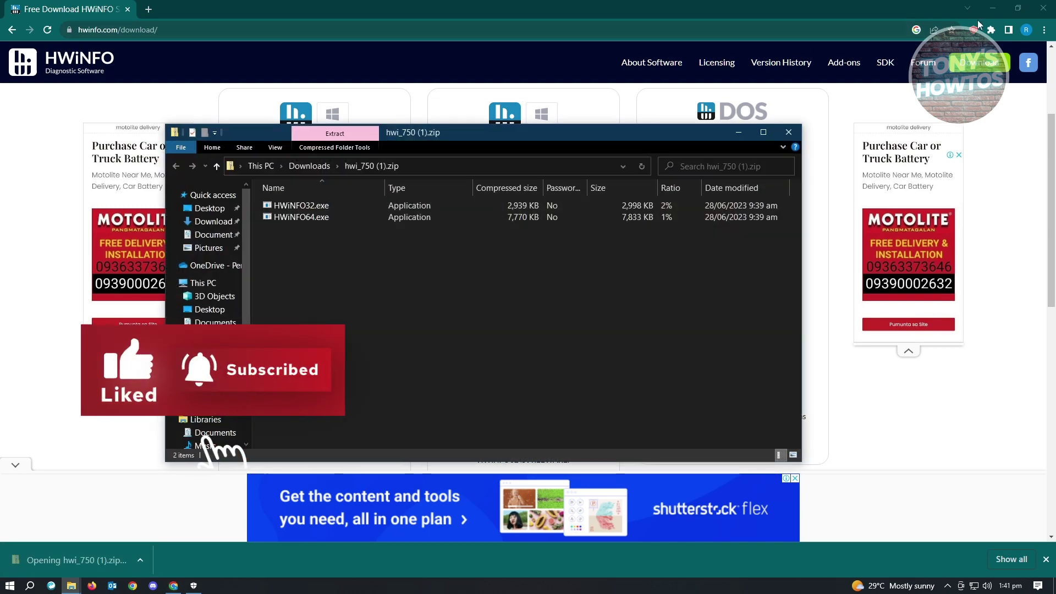
pyautogui.click(992, 9)
pyautogui.moveTo(654, 133); pyautogui.dragTo(944, 104)
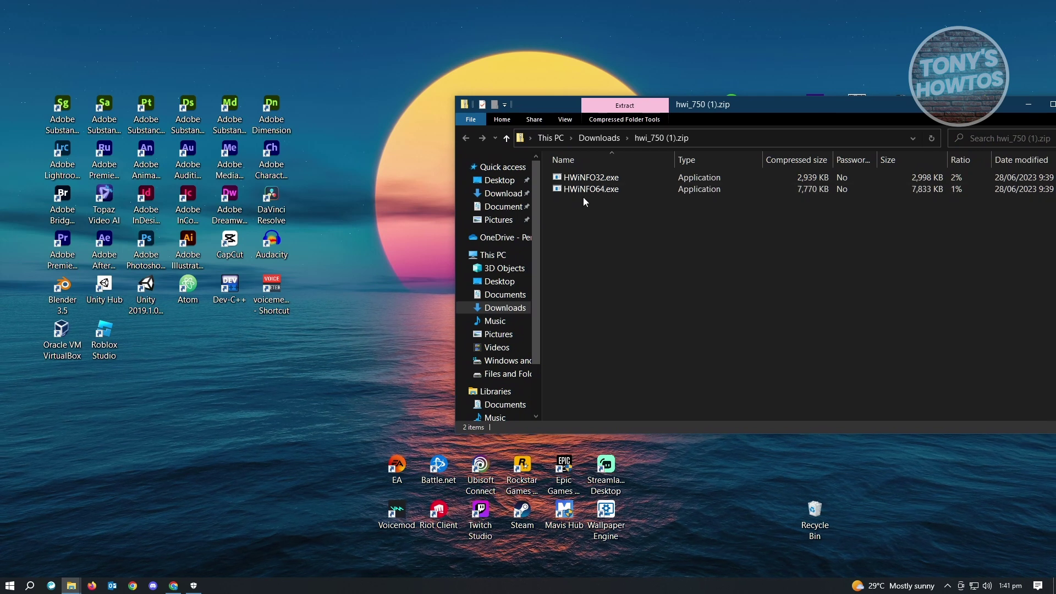
pyautogui.moveTo(749, 105)
pyautogui.mouseDown()
pyautogui.moveTo(666, 104)
pyautogui.moveTo(739, 116)
pyautogui.mouseUp()
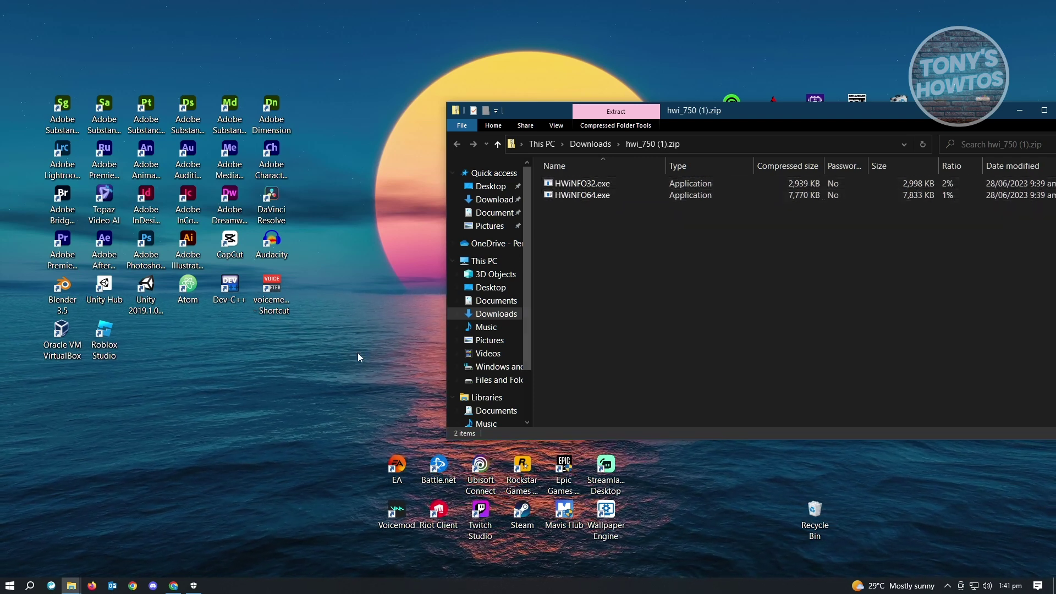
# Check Settings > About to confirm the system type is a 64-bit operating system.
pyautogui.rightClick(490, 262)
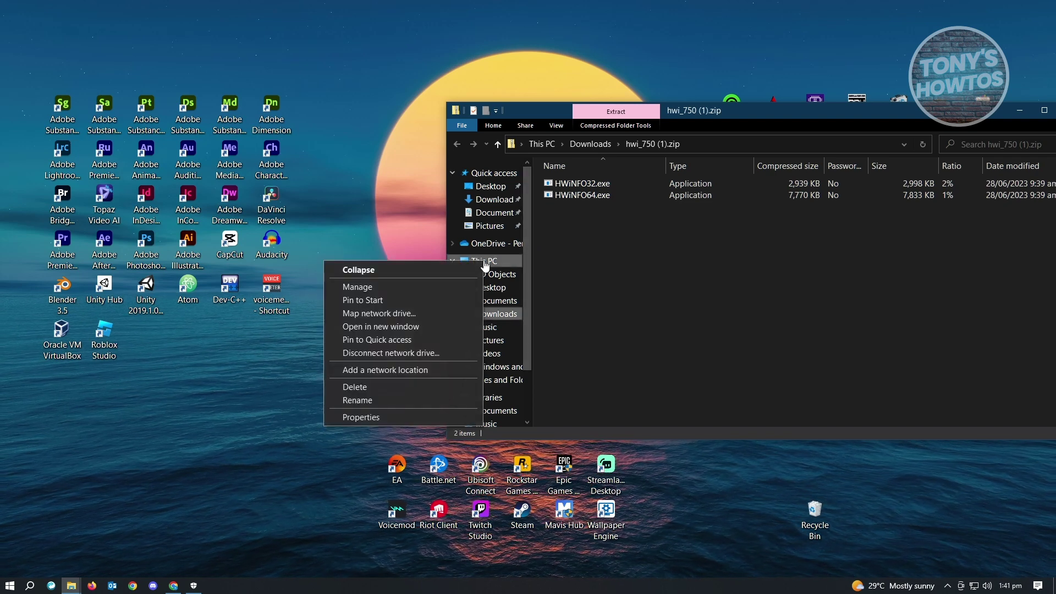
pyautogui.click(360, 417)
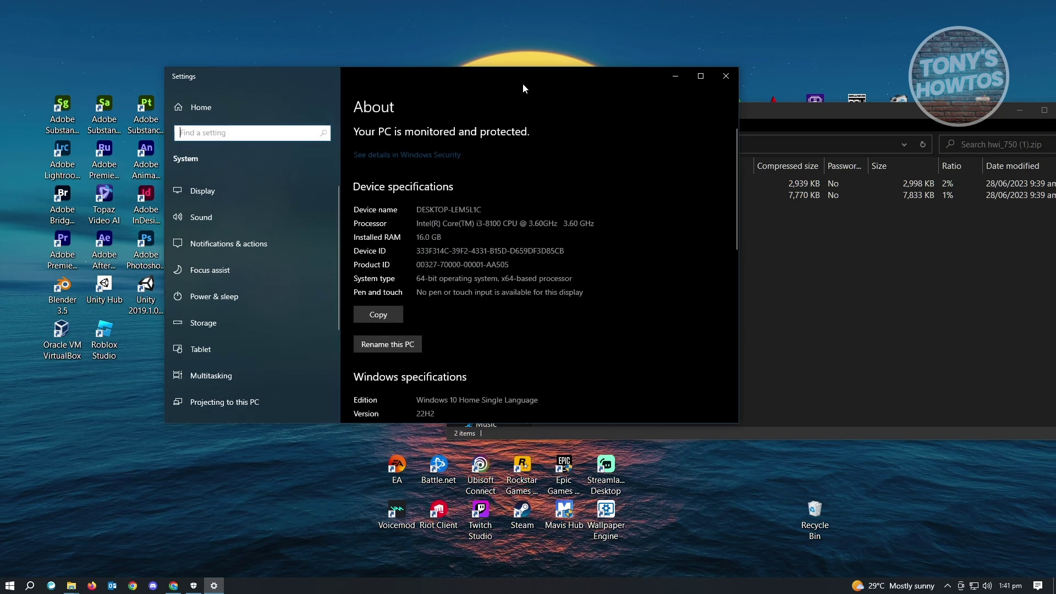
pyautogui.moveTo(521, 81); pyautogui.dragTo(440, 79)
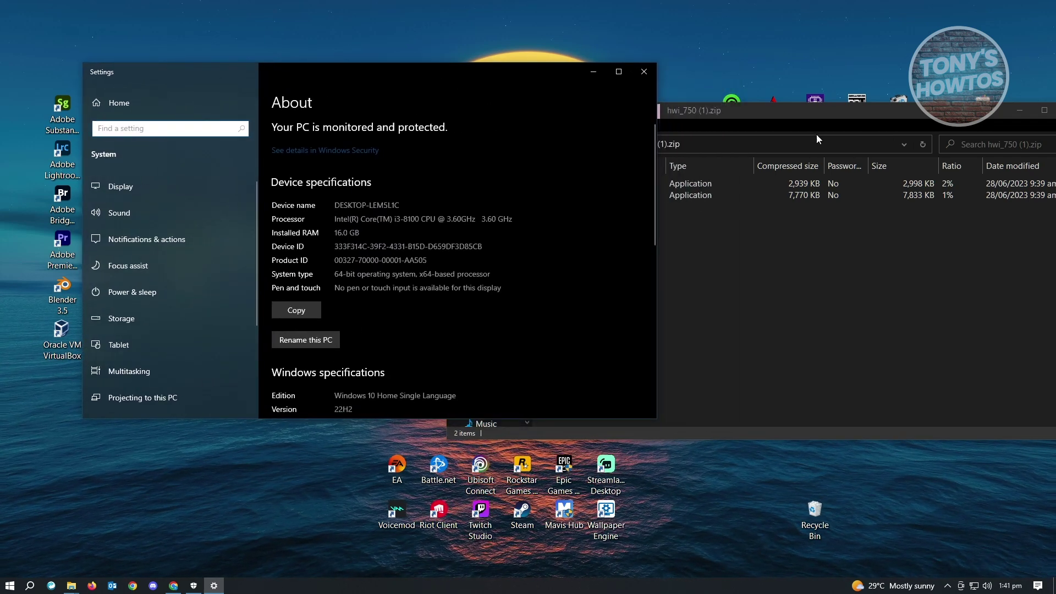
pyautogui.click(781, 115)
pyautogui.moveTo(710, 114); pyautogui.dragTo(836, 107)
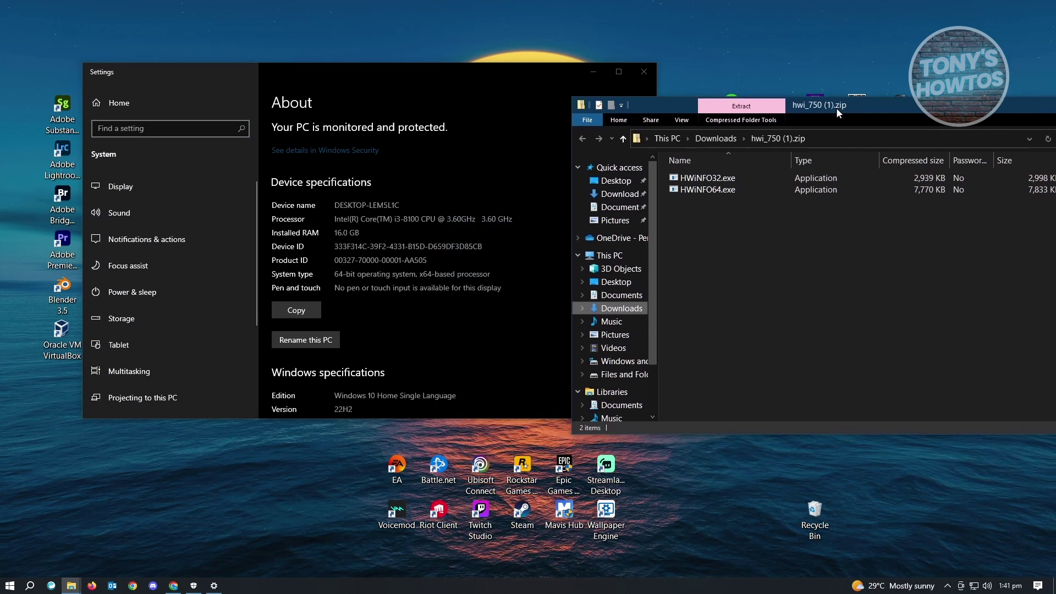
pyautogui.click(336, 275)
pyautogui.moveTo(336, 276); pyautogui.dragTo(420, 272)
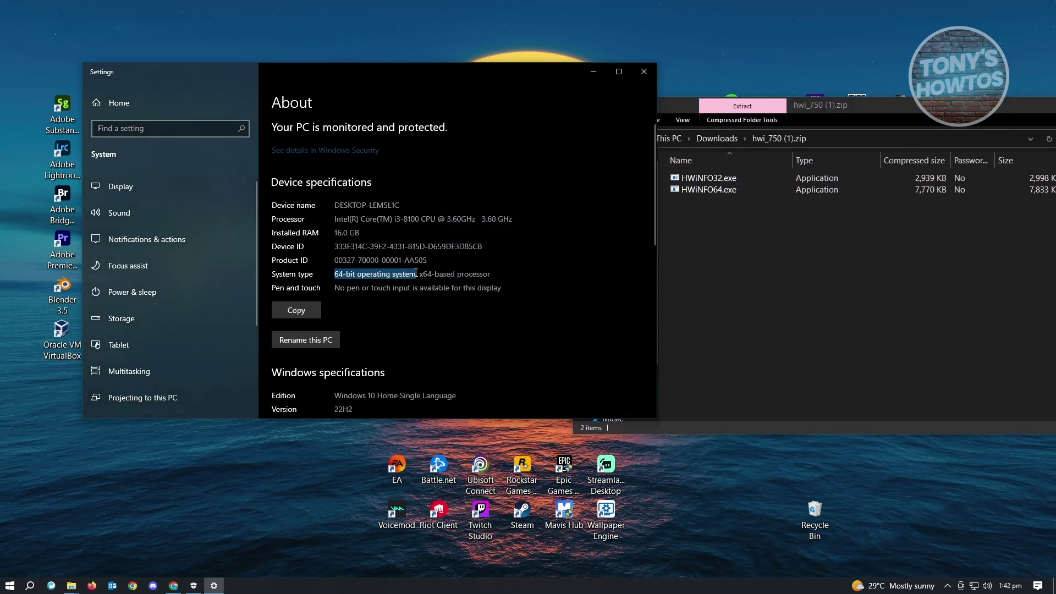
# Return to the archive and select HWiNFO64.exe.
pyautogui.click(770, 293)
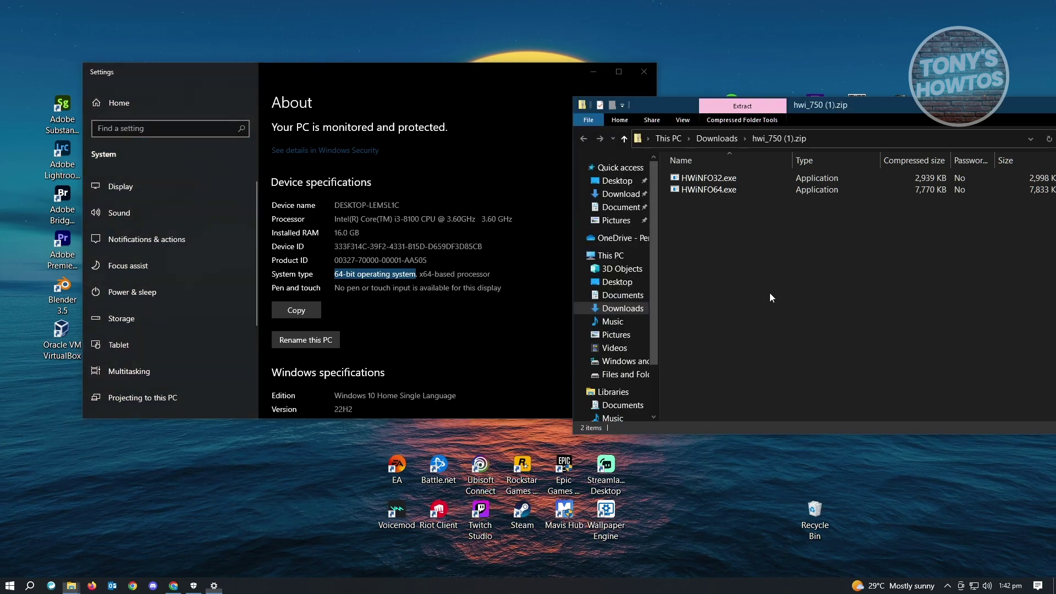
pyautogui.click(723, 192)
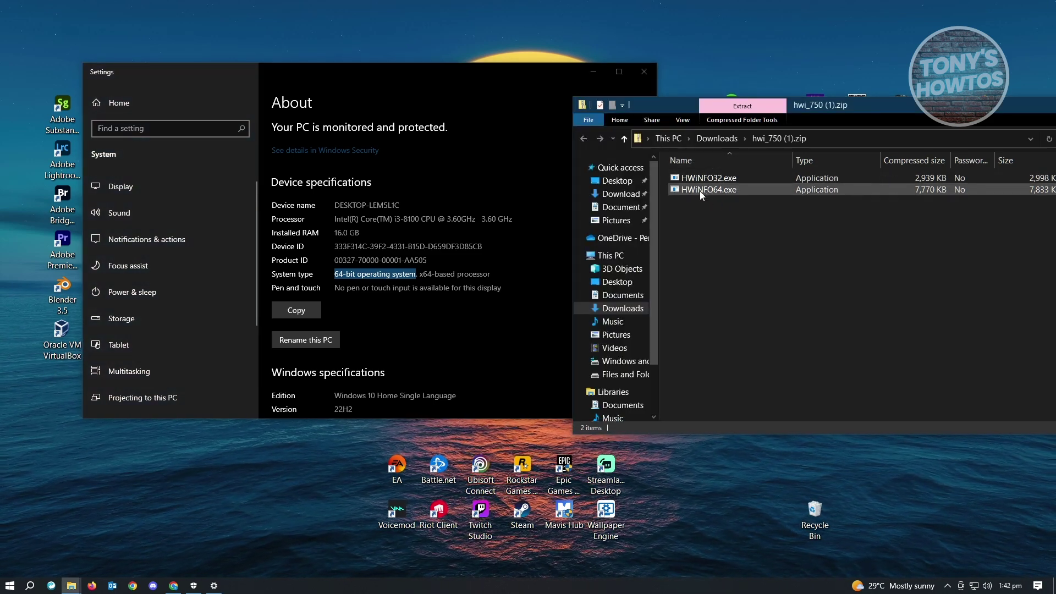
# Copy HWiNFO64.exe from the zip onto the desktop and launch it.
pyautogui.click(645, 72)
pyautogui.moveTo(680, 191)
pyautogui.mouseDown()
pyautogui.moveTo(383, 283)
pyautogui.moveTo(405, 322)
pyautogui.mouseUp()
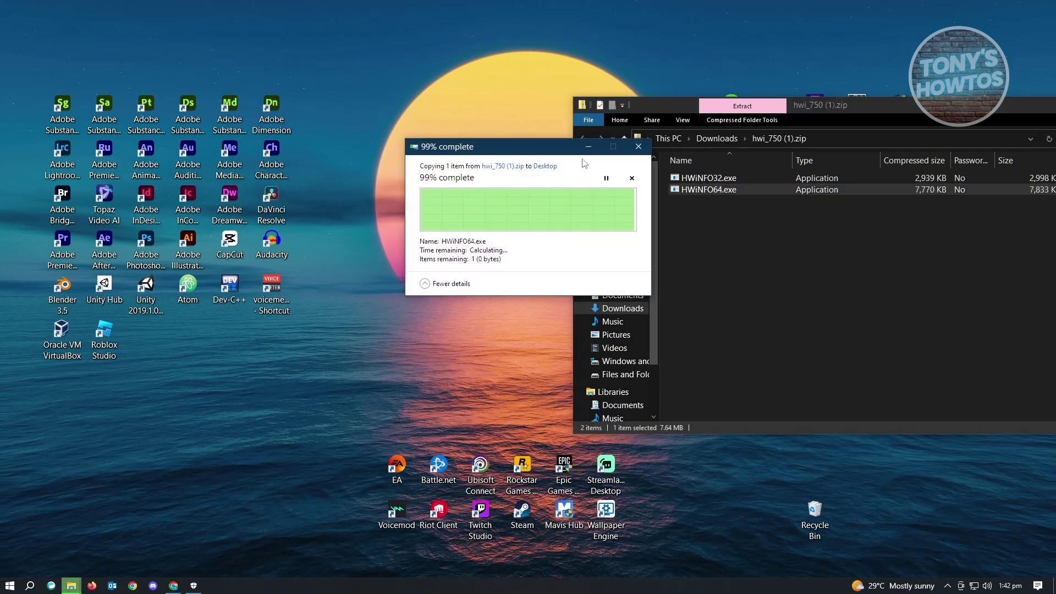
pyautogui.moveTo(819, 107); pyautogui.dragTo(407, 265)
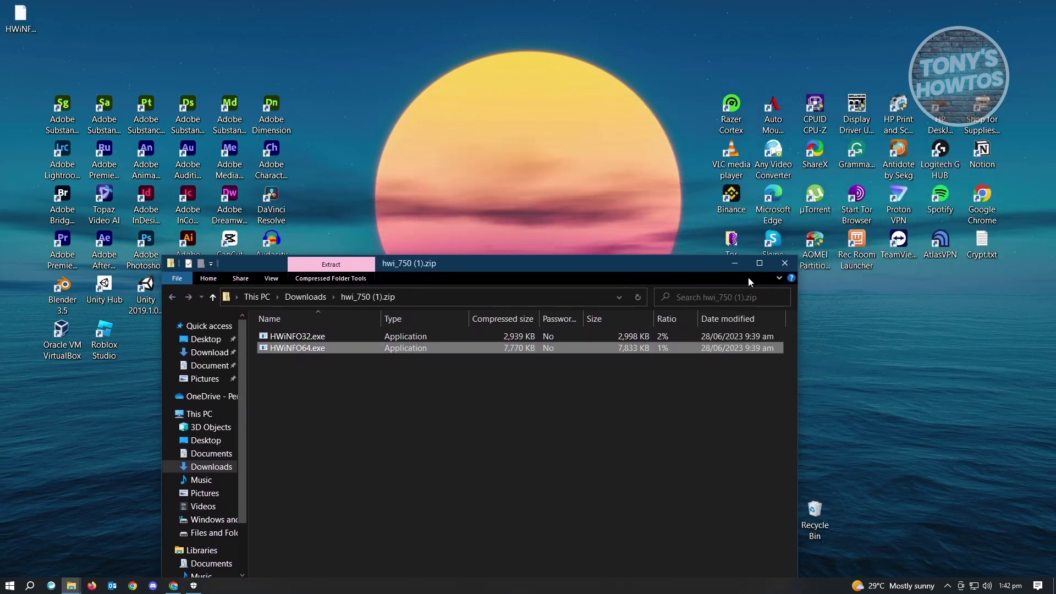
pyautogui.click(735, 266)
pyautogui.moveTo(20, 18); pyautogui.dragTo(570, 324)
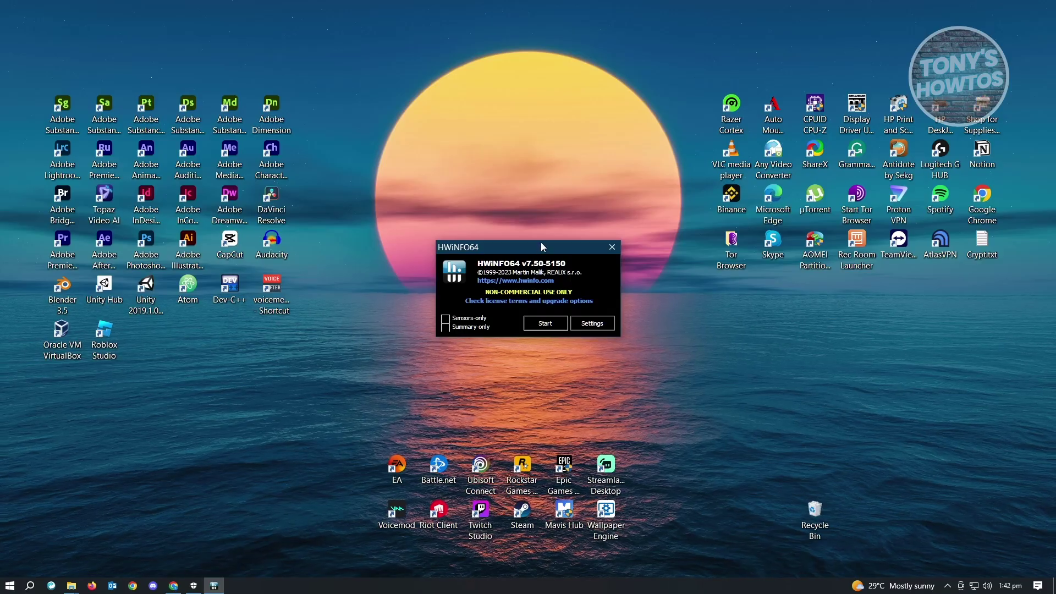
pyautogui.moveTo(538, 244); pyautogui.dragTo(450, 191)
# Start the system examination, dismiss the update notice, close System Summary and bring up Sensors.
pyautogui.click(450, 270)
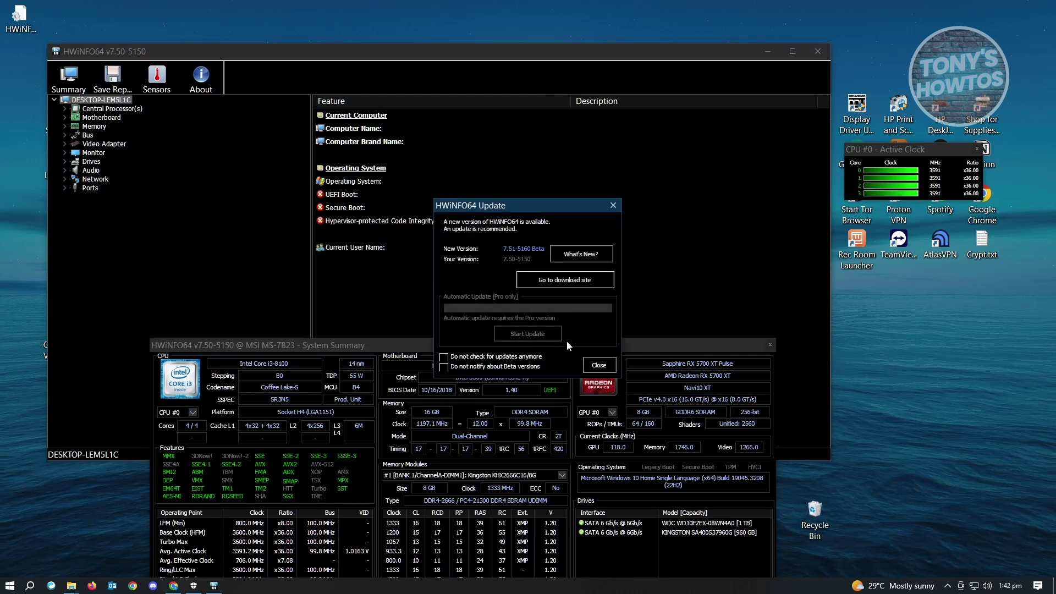
pyautogui.click(598, 366)
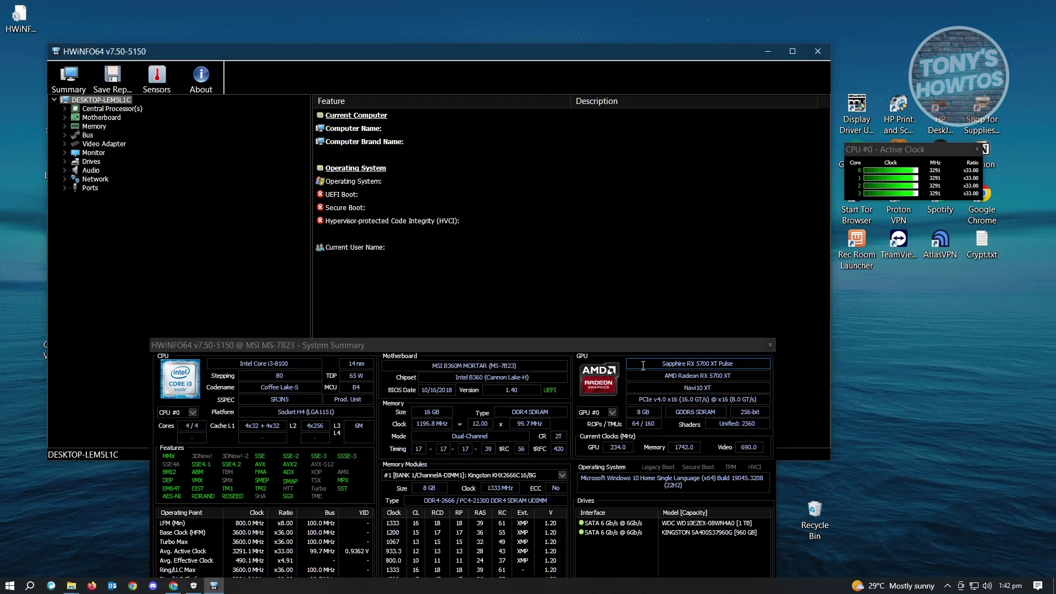
pyautogui.moveTo(547, 341); pyautogui.dragTo(589, 147)
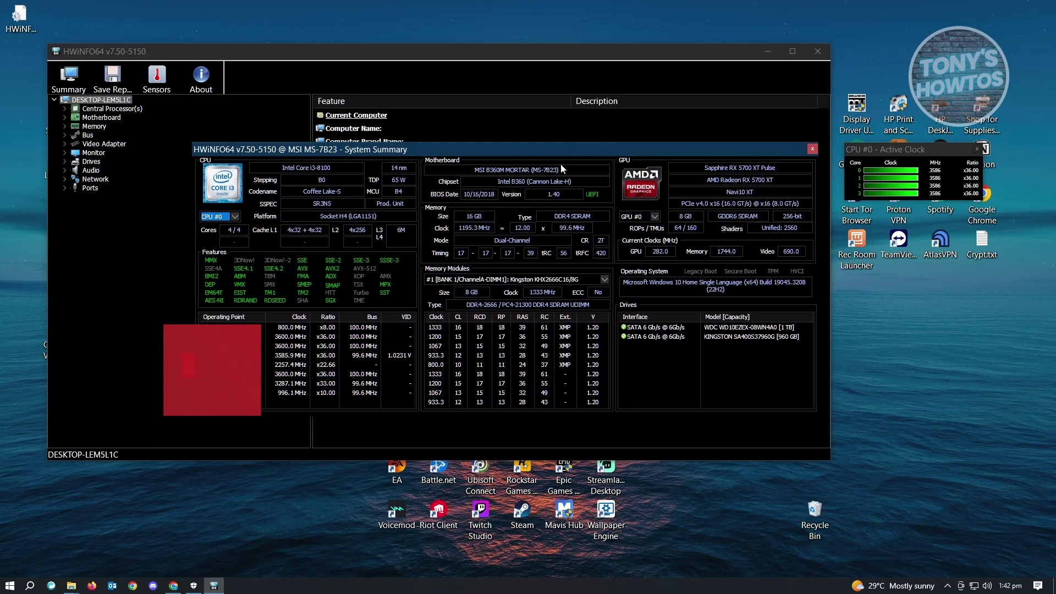
pyautogui.moveTo(357, 155); pyautogui.dragTo(317, 166)
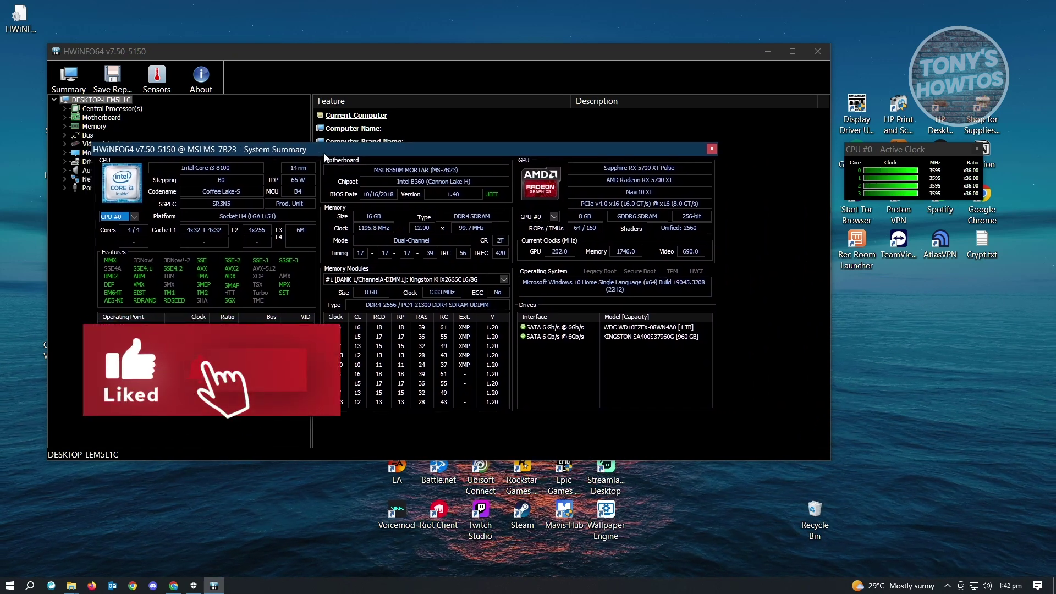
pyautogui.click(773, 161)
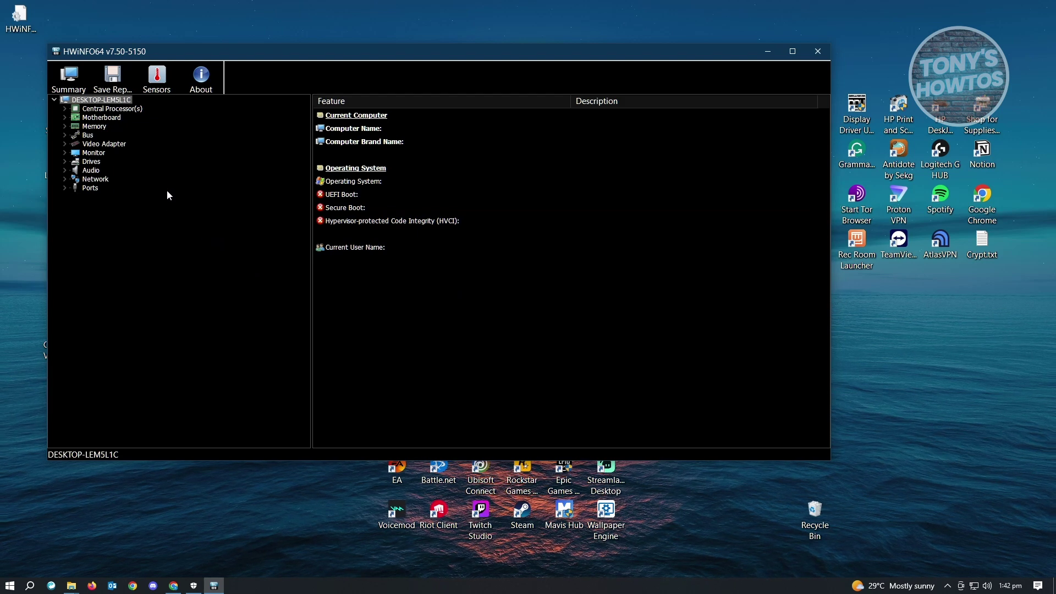
pyautogui.click(157, 83)
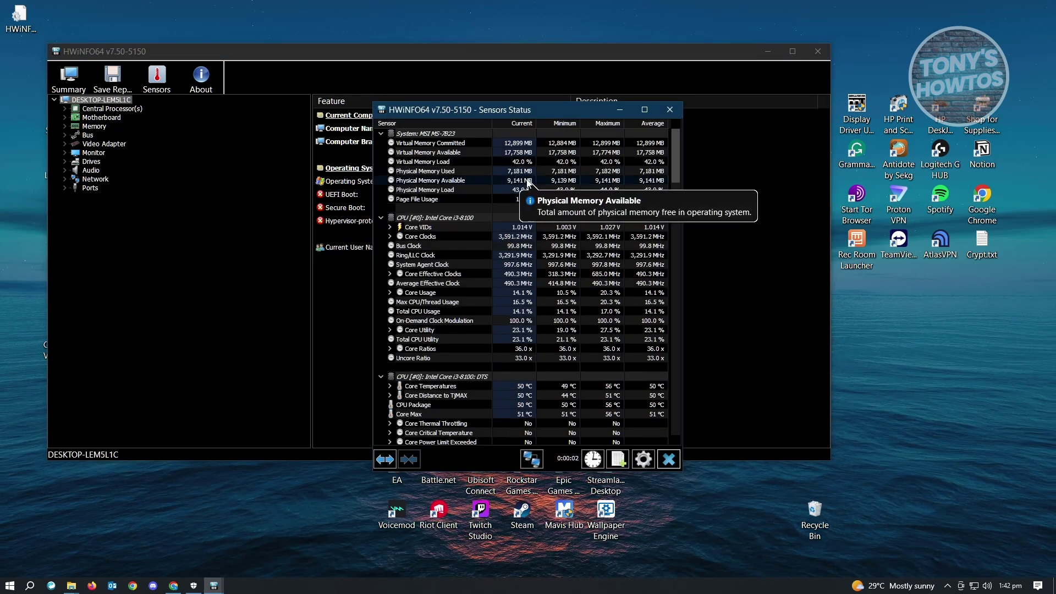
pyautogui.scroll(-3, 507, 310)
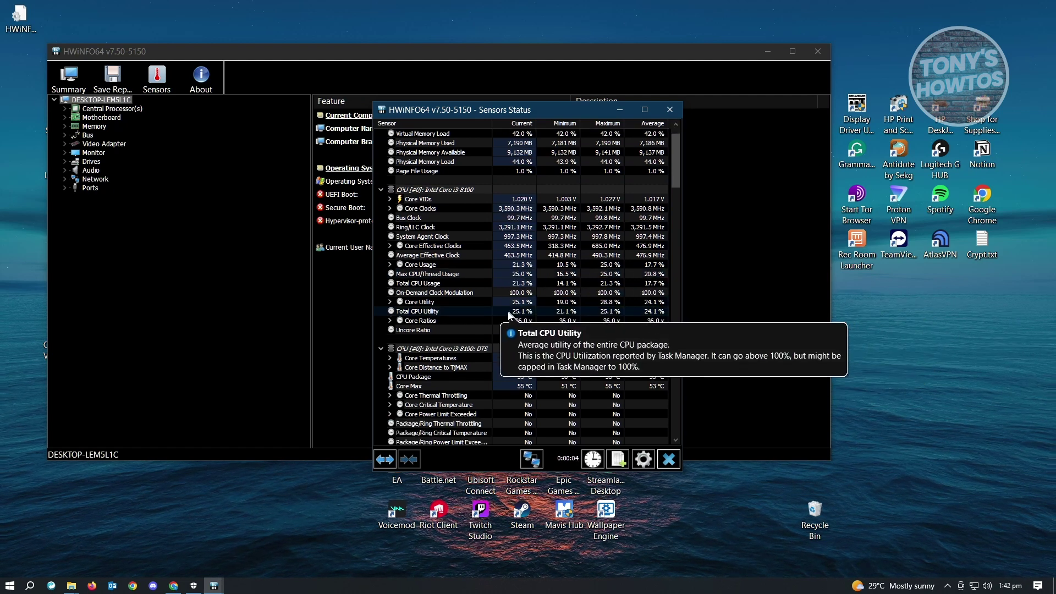
pyautogui.scroll(-2, 518, 318)
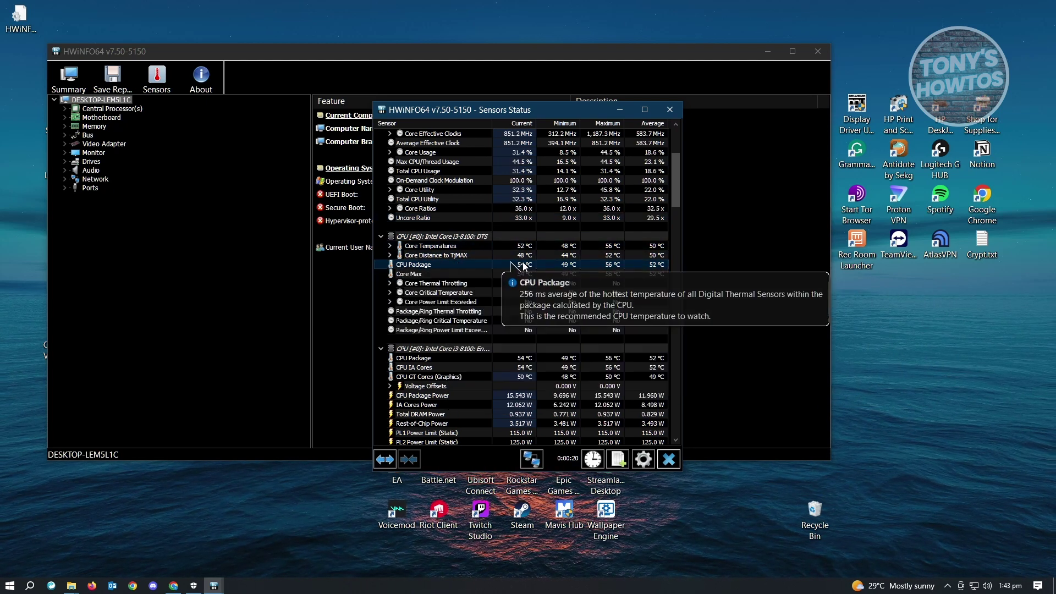
# Keep the CPU Package row in fixed order and leave only the Sensors Status window showing.
pyautogui.moveTo(522, 270); pyautogui.dragTo(523, 273)
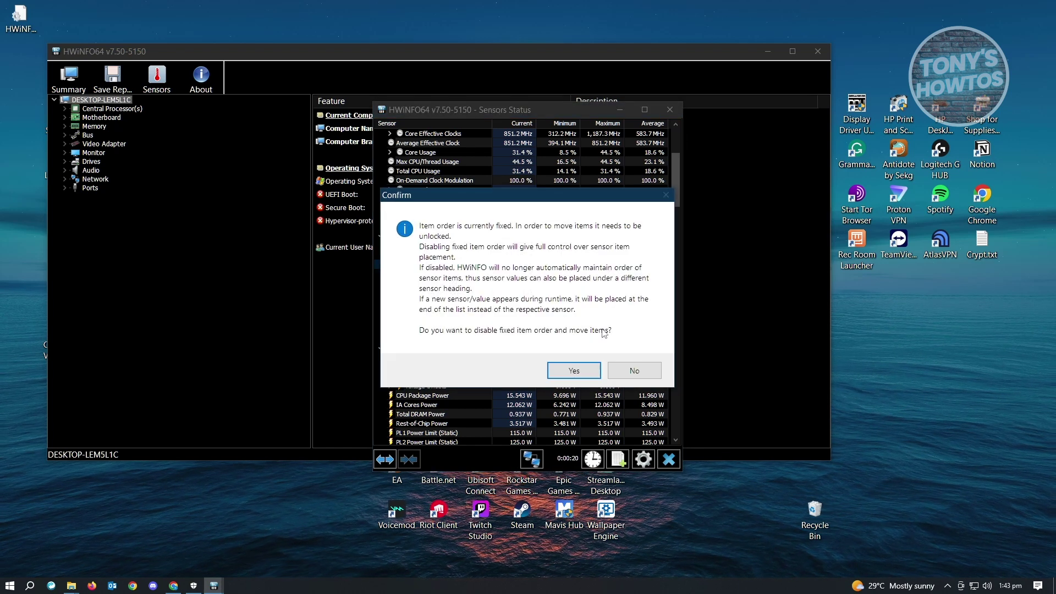
pyautogui.click(626, 371)
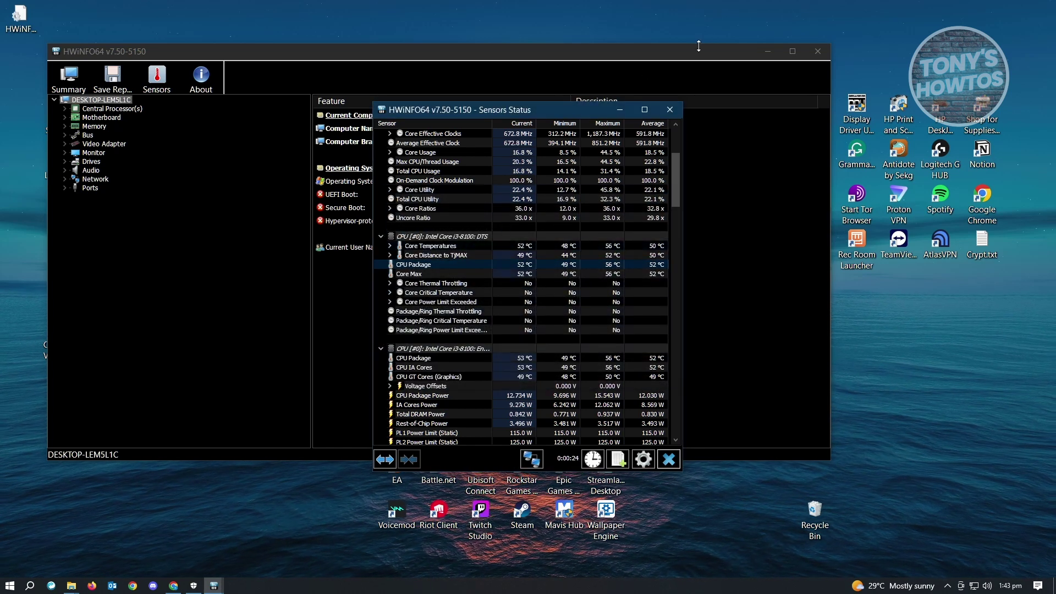
pyautogui.click(768, 53)
pyautogui.moveTo(554, 114); pyautogui.dragTo(558, 79)
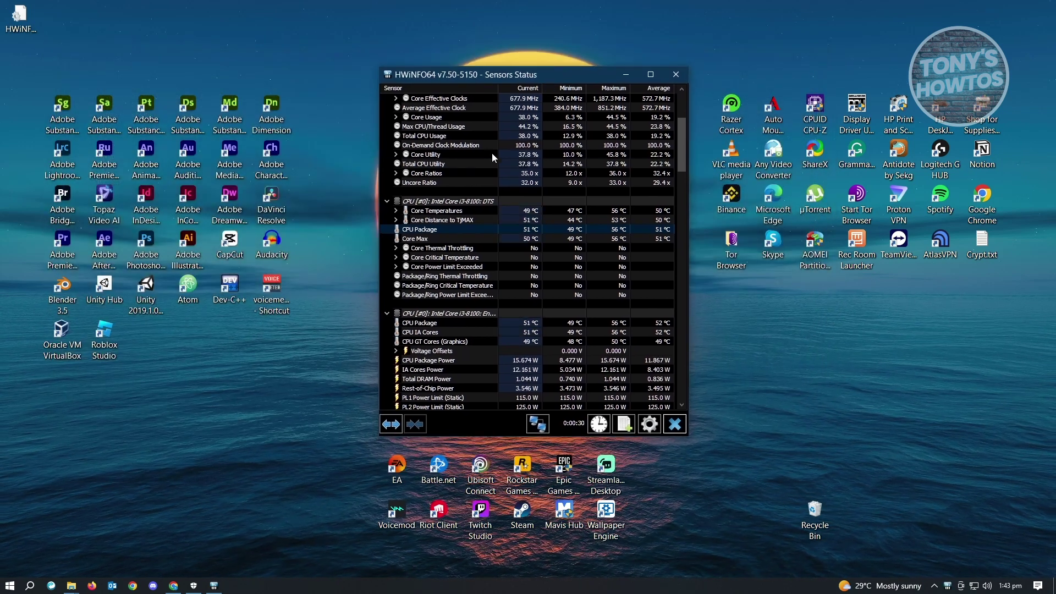
# Add the CPU Package temperature to the tray and check it among the hidden tray icons.
pyautogui.rightClick(424, 229)
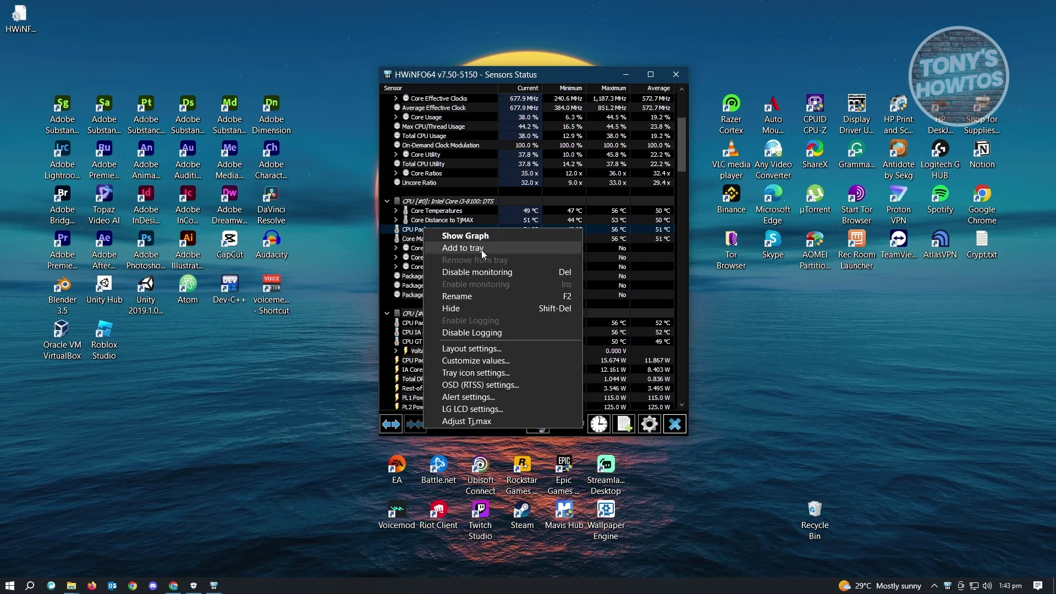
pyautogui.click(482, 251)
pyautogui.click(627, 74)
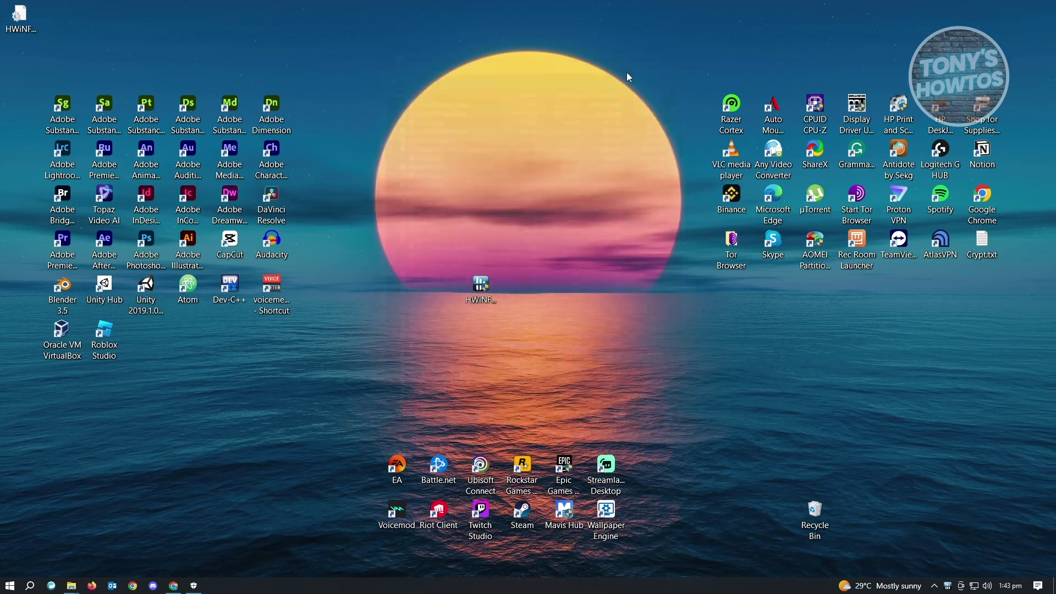
pyautogui.click(945, 586)
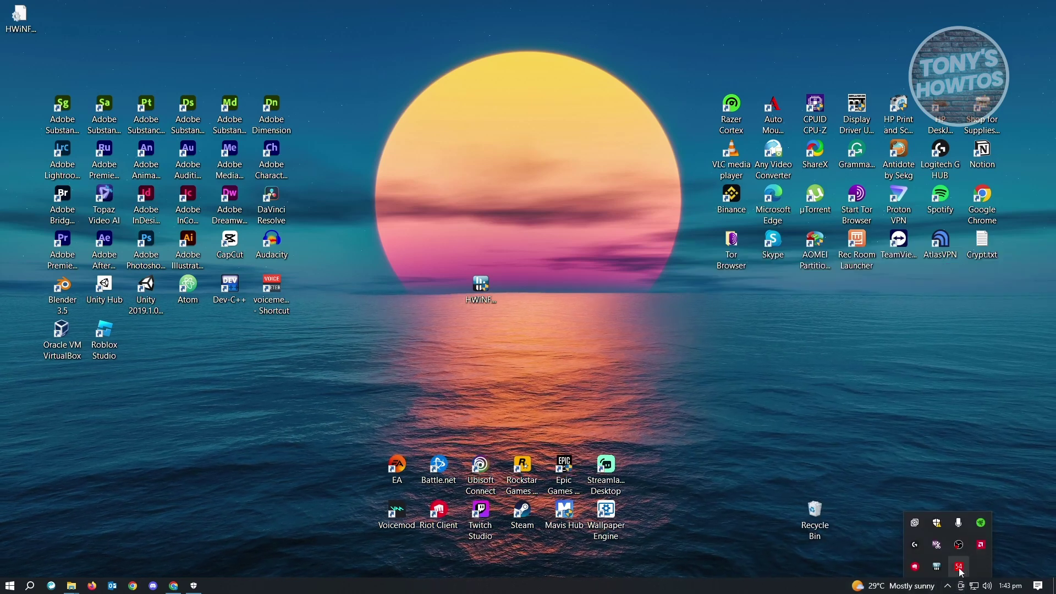
pyautogui.moveTo(958, 566)
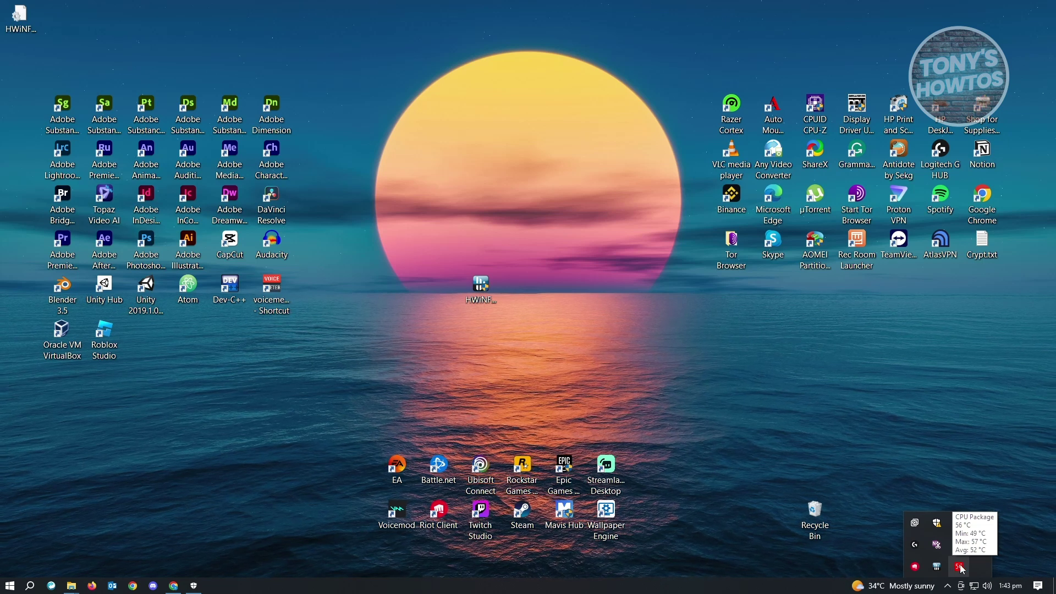
pyautogui.click(676, 312)
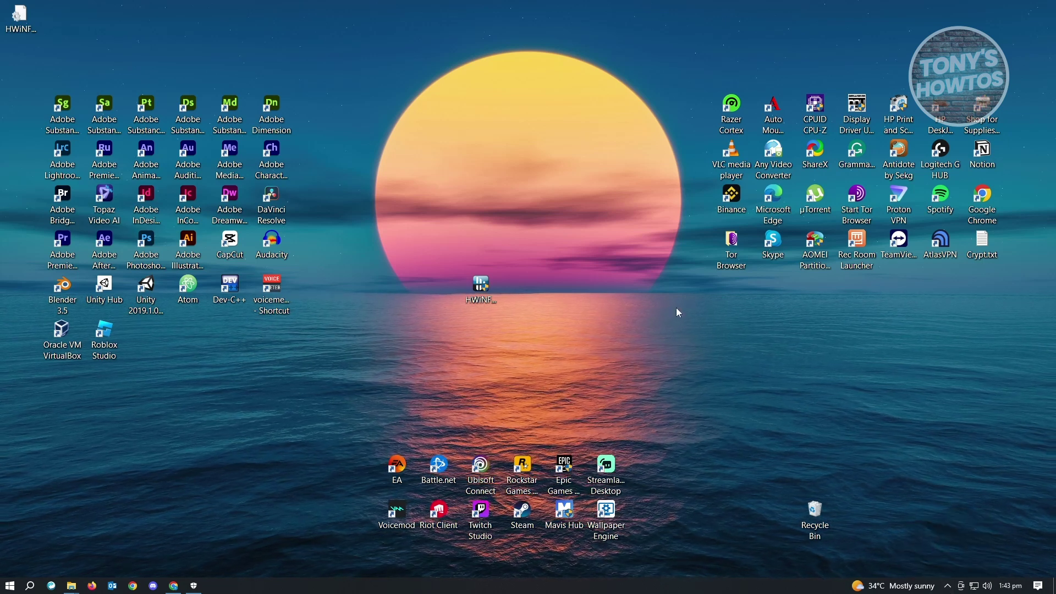
# Move the HWiNFO temperature icon from hidden icons onto the visible taskbar tray.
pyautogui.click(947, 585)
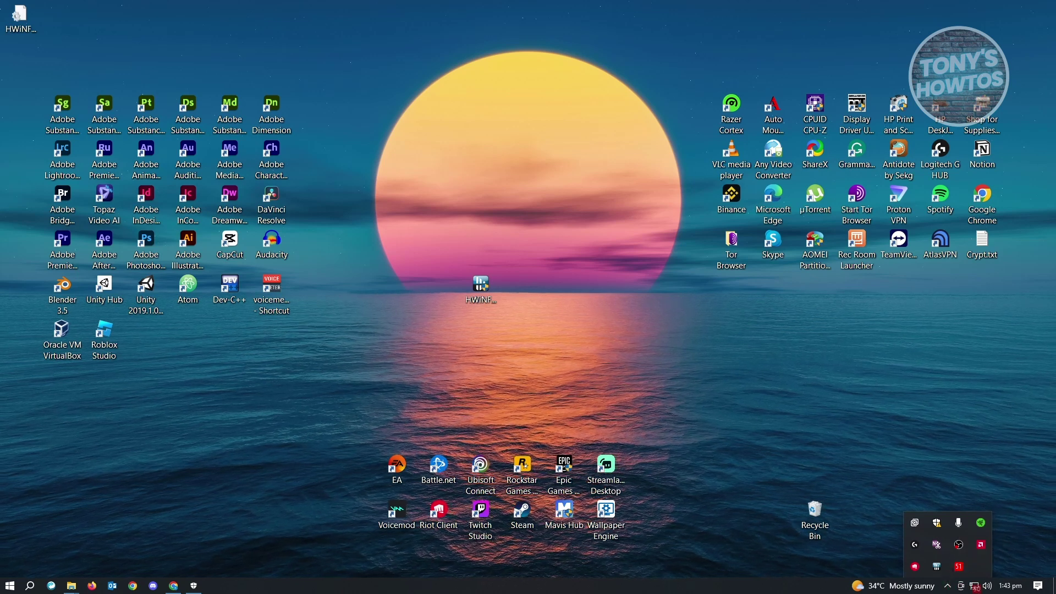
pyautogui.moveTo(966, 545)
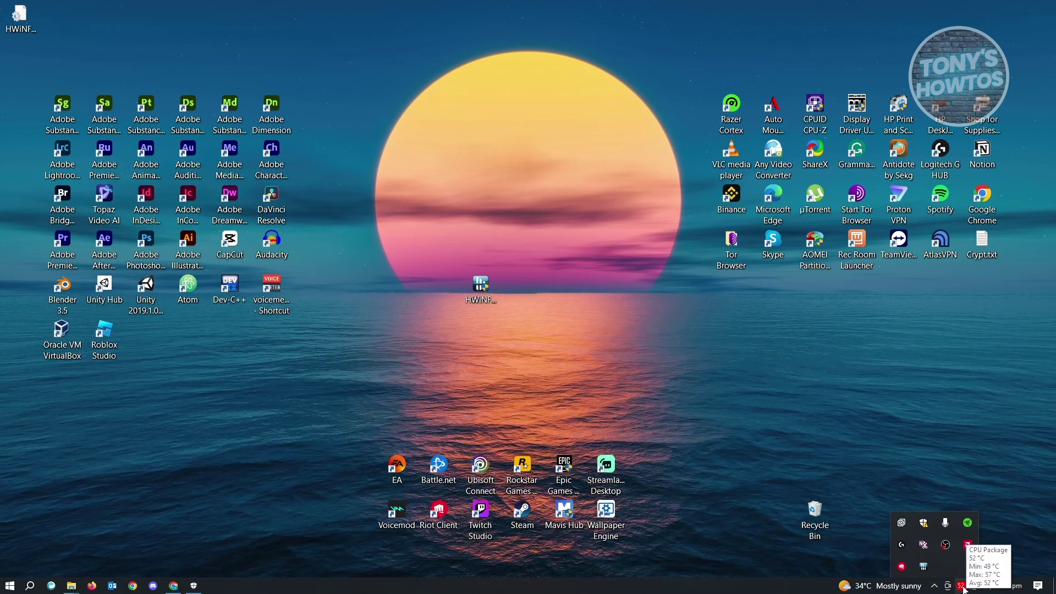
pyautogui.moveTo(964, 586); pyautogui.dragTo(953, 581)
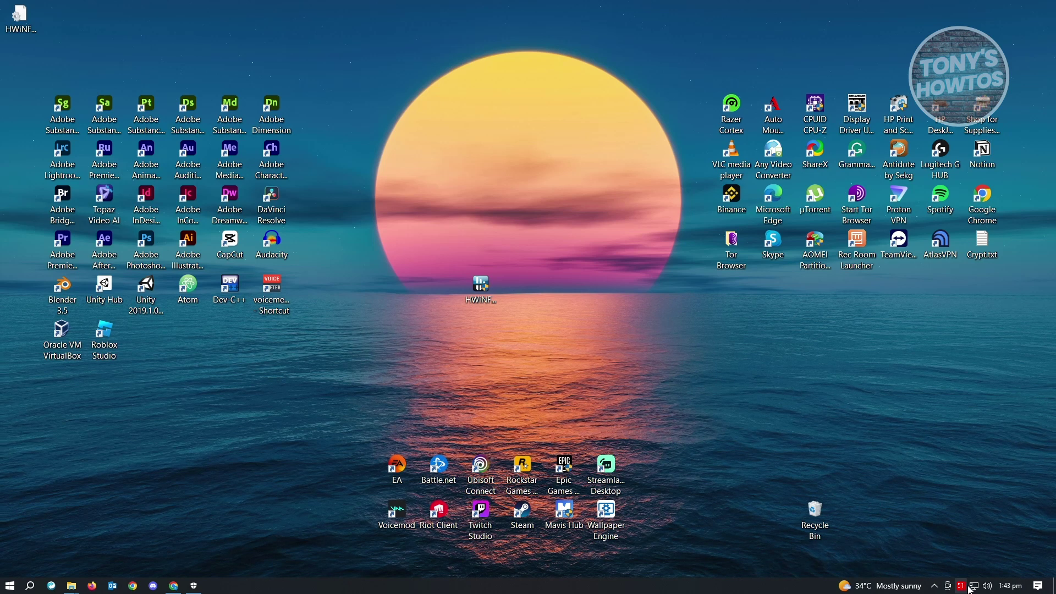